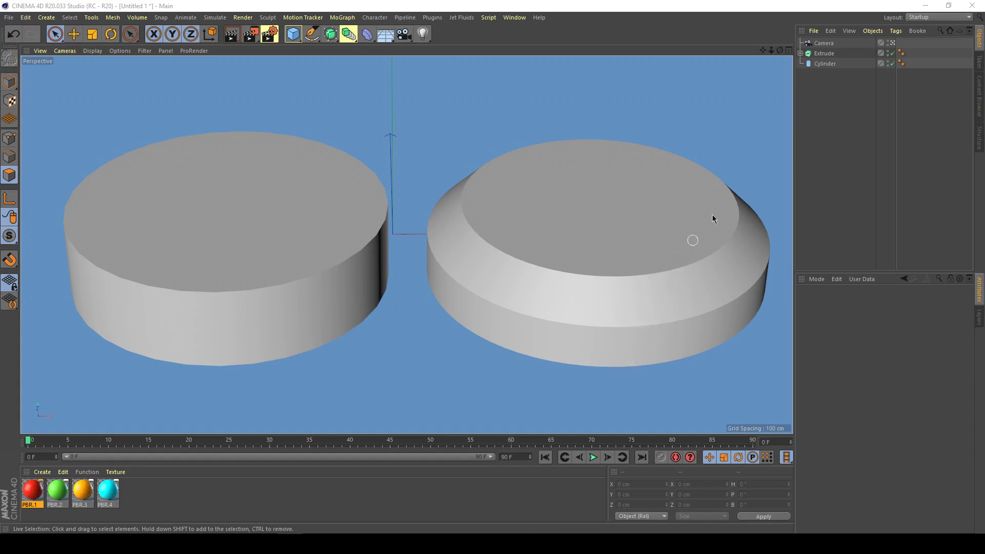
Select the Extrude object to show its Caps settings: fillet cap start, 1 step, 49 cm radius
click(824, 53)
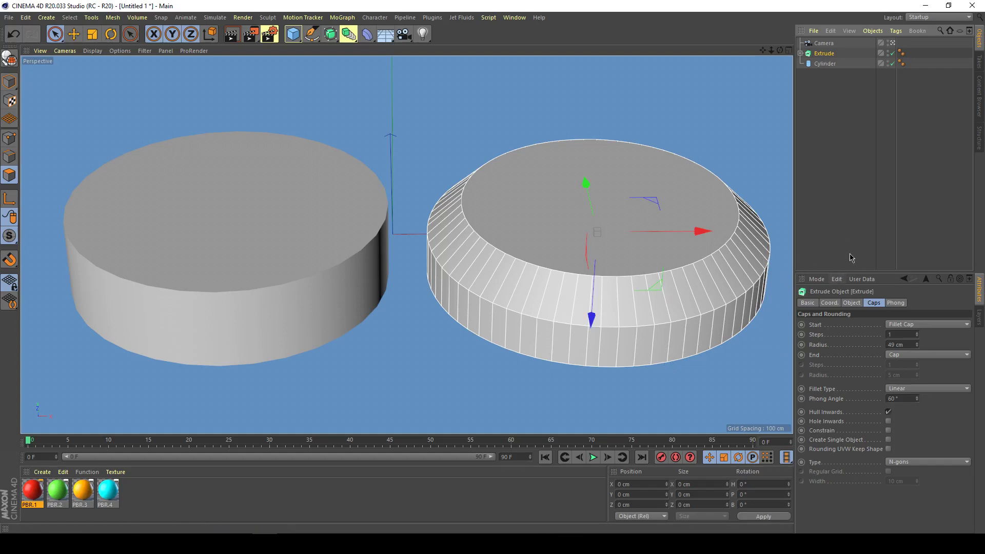
Apply red PBR.1 to Extrude, then add green PBR.2 limited to cap selection C1
drag(32, 489, 826, 54)
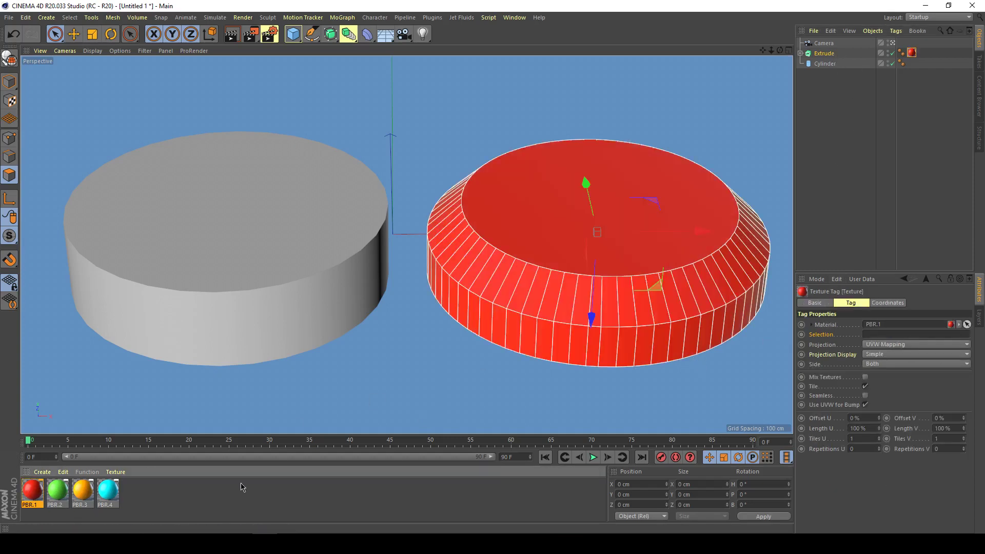
click(62, 488)
drag(63, 488, 831, 55)
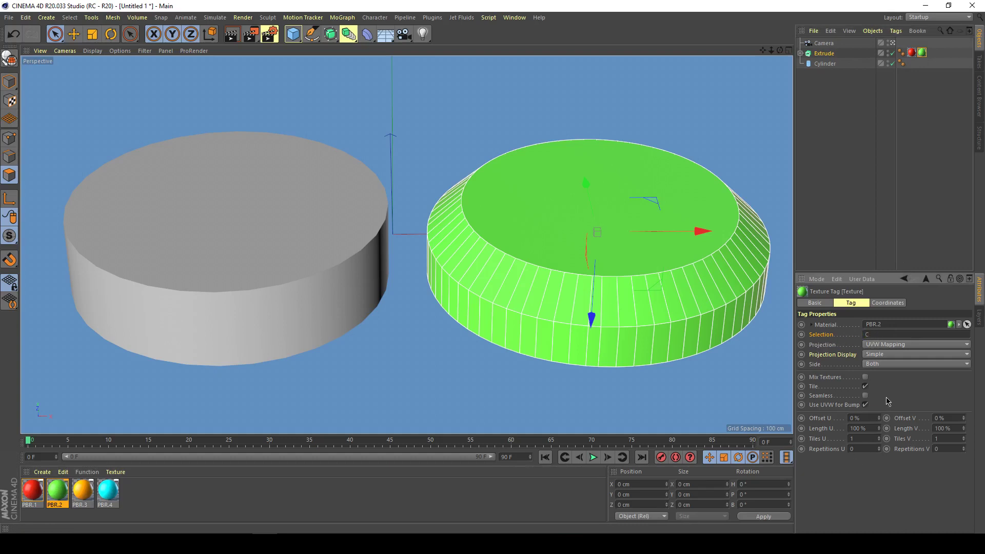
key(Return)
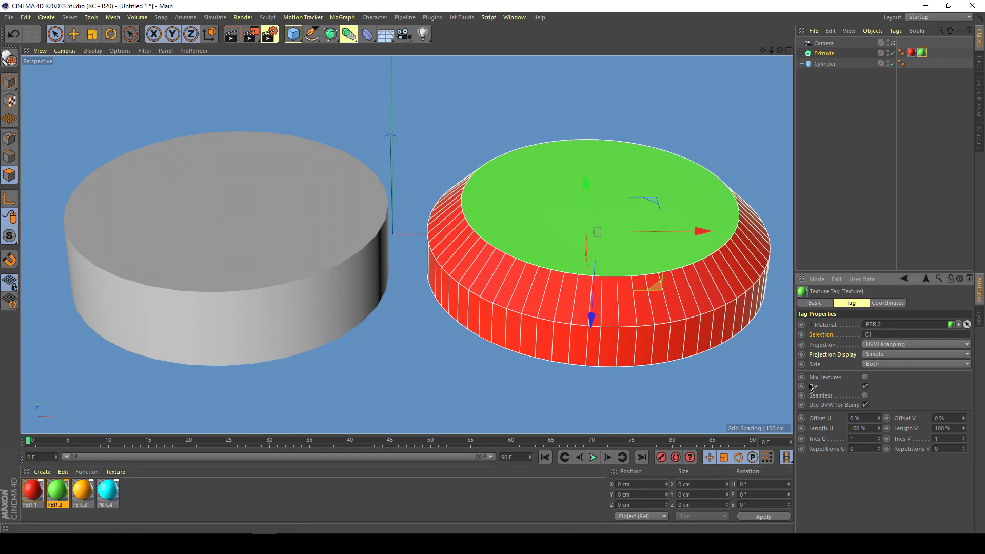
Add orange PBR.3 to Extrude and restrict it to the rounding selection R1
drag(86, 500, 831, 58)
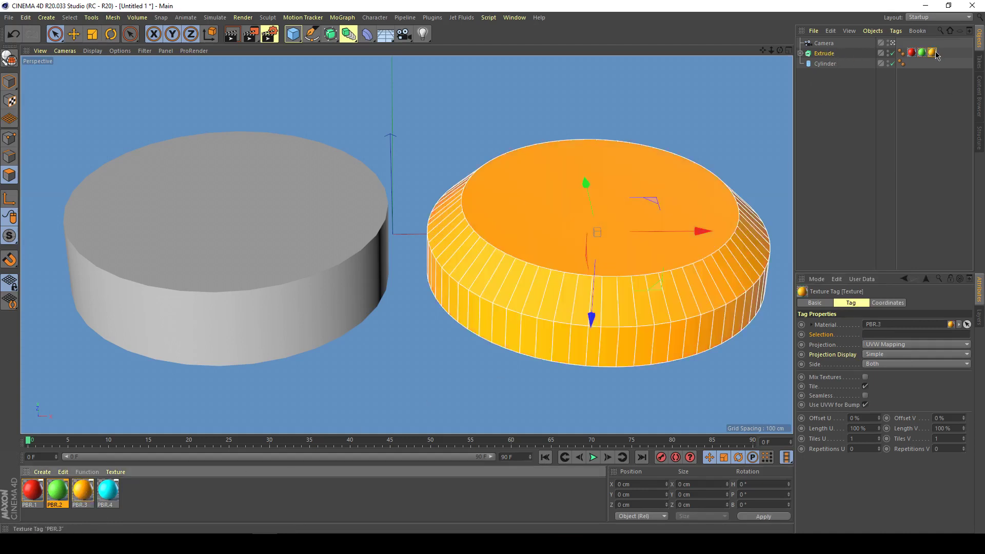
click(874, 333)
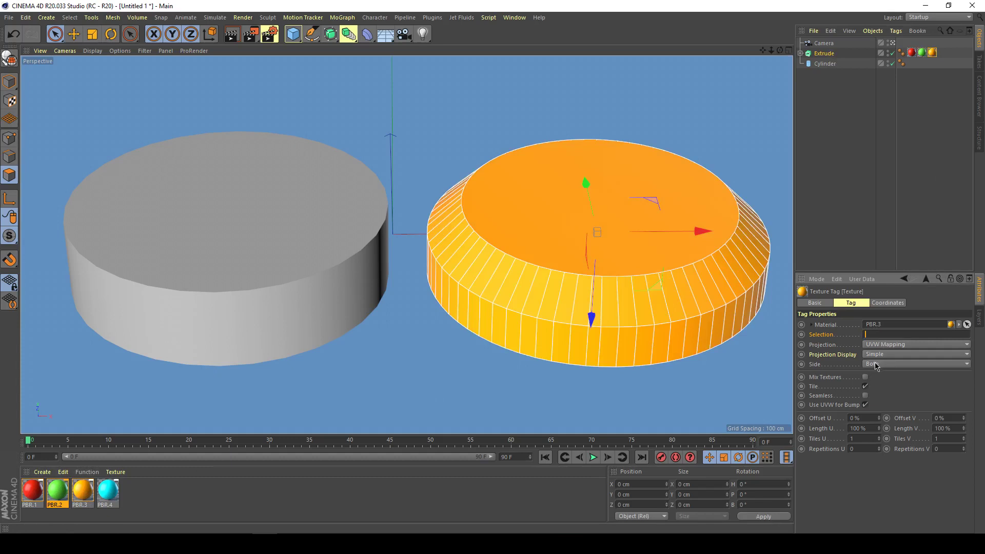
key(Return)
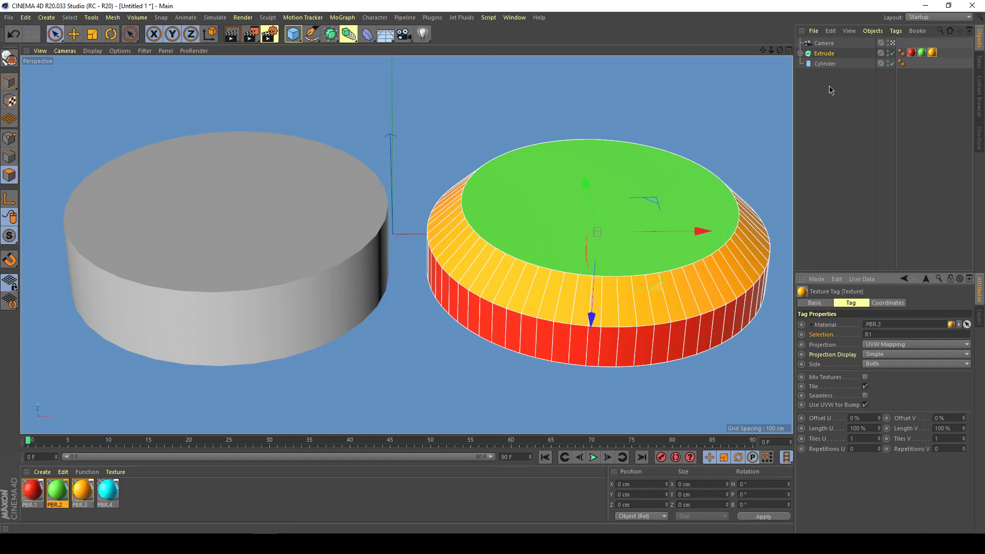
click(834, 134)
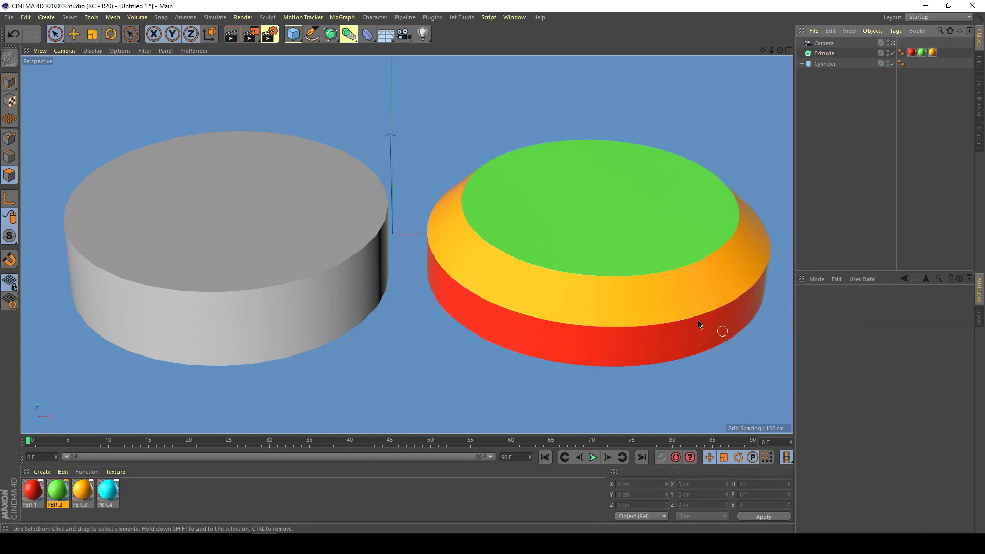
alt+drag(633, 300, 583, 222)
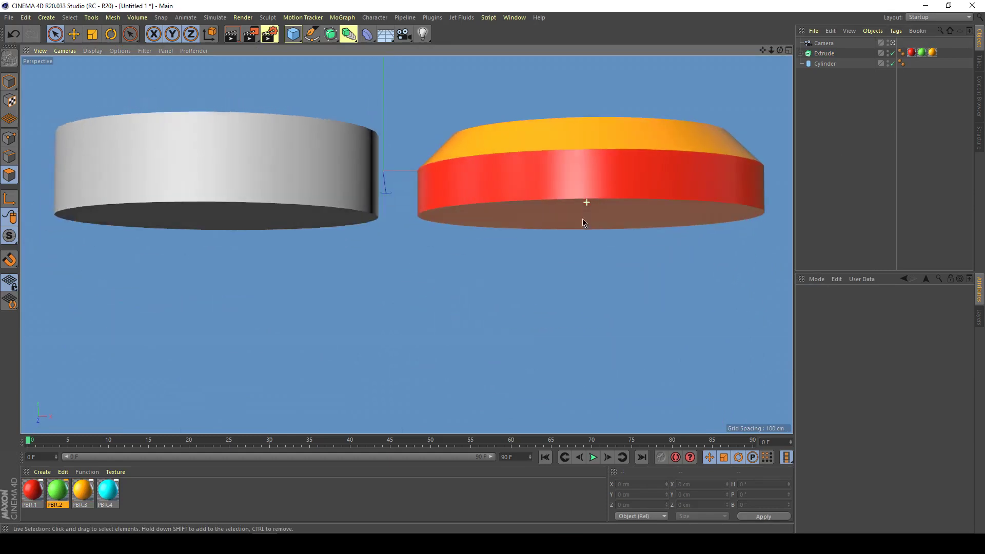
alt+drag(655, 191, 603, 234)
click(922, 53)
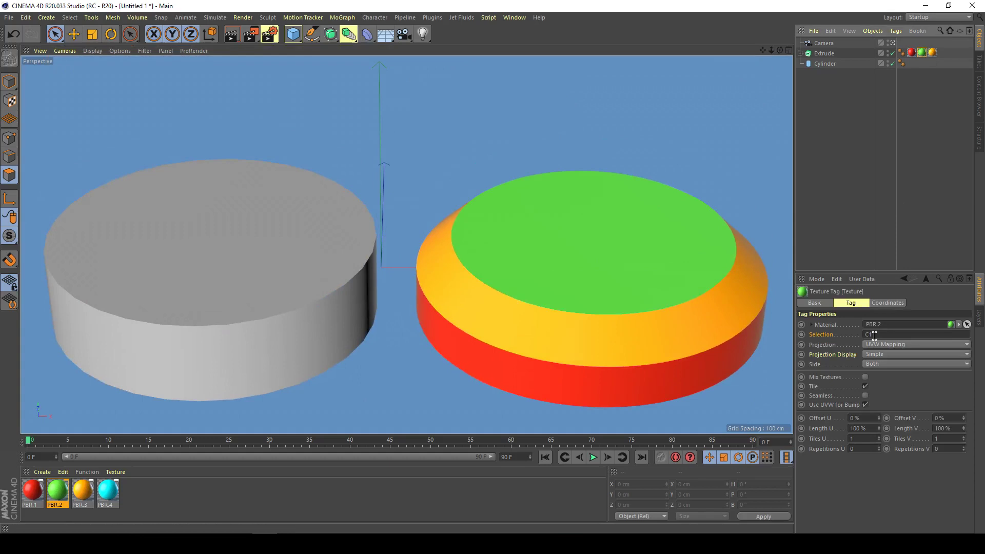
click(932, 52)
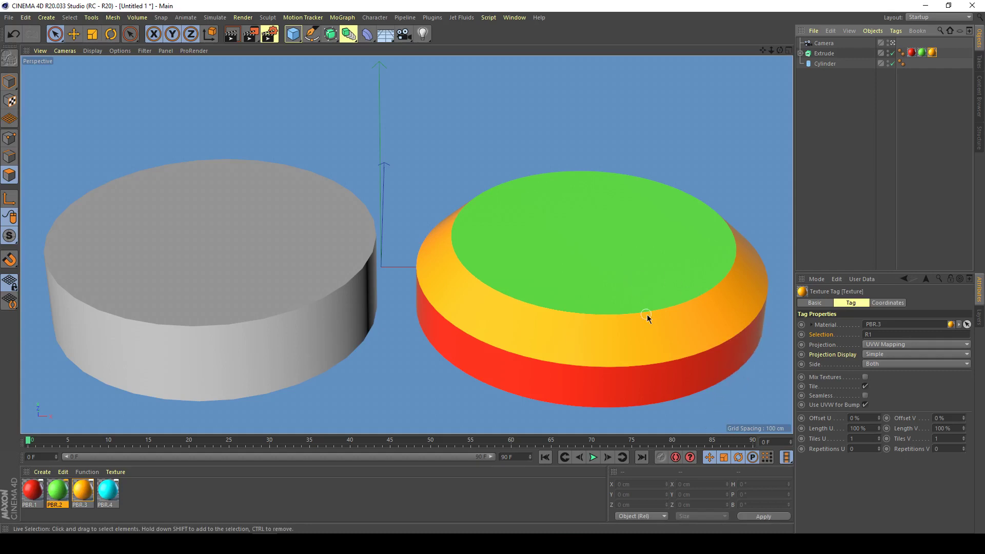
mouse_move(647, 315)
alt+mouse_down()
mouse_move(650, 288)
mouse_move(659, 314)
alt+mouse_up()
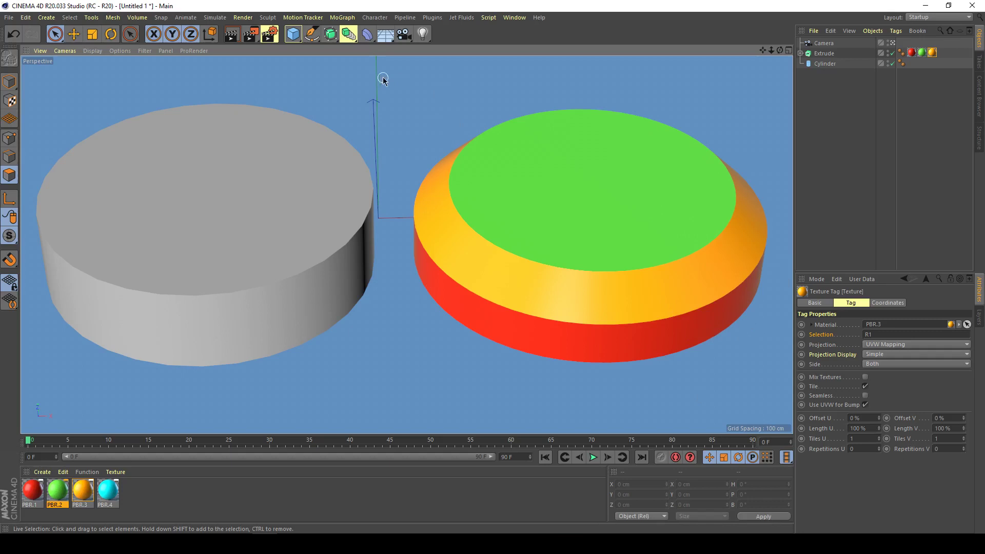
Add a Correction deformer and nest it under the Cylinder
click(368, 34)
click(427, 103)
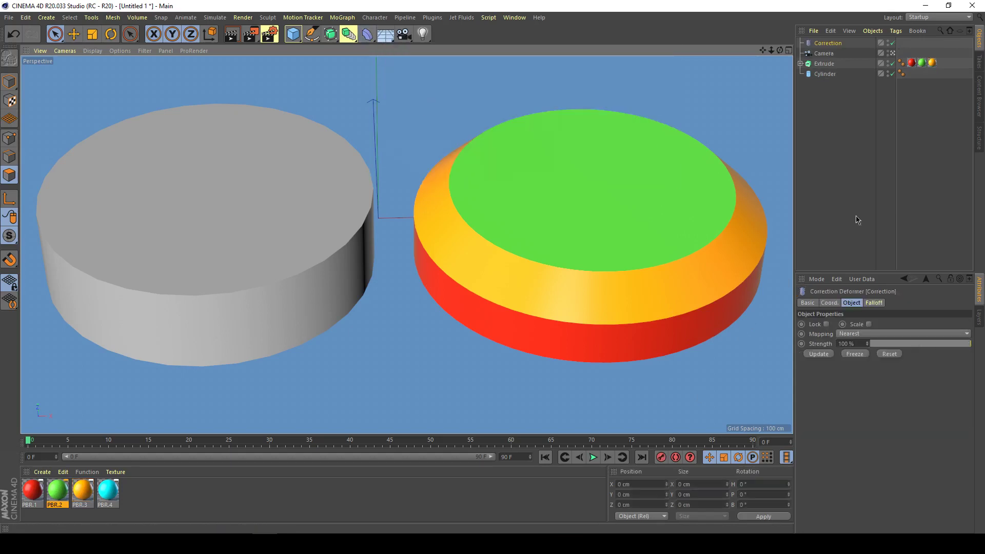
drag(825, 44, 826, 77)
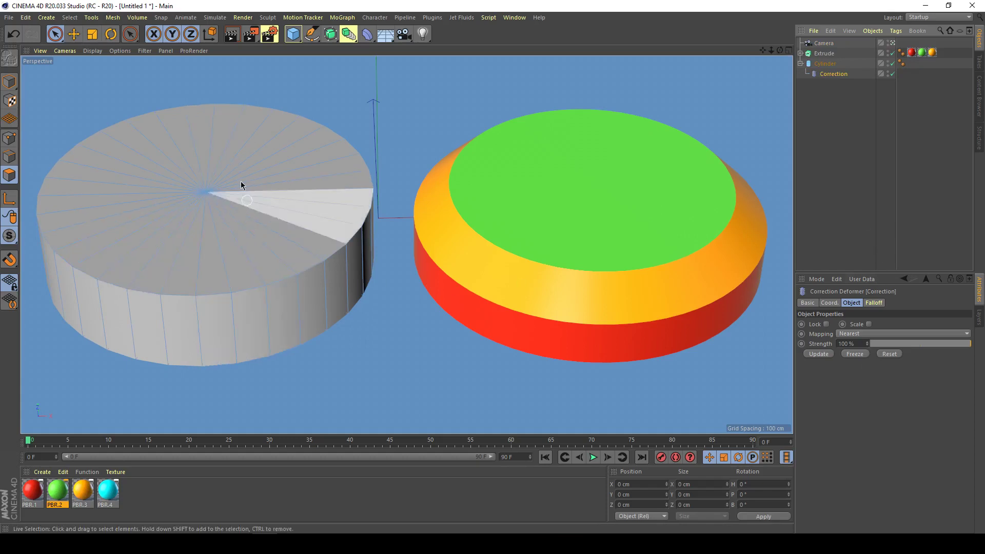
Select the cylinder's top cap polygons and apply the red PBR.1 material
click(220, 244)
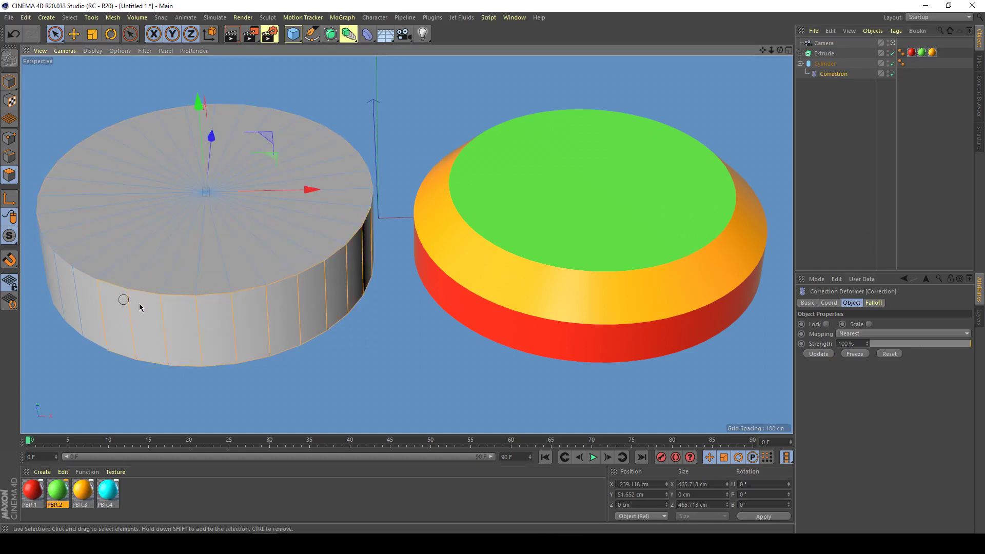
click(407, 389)
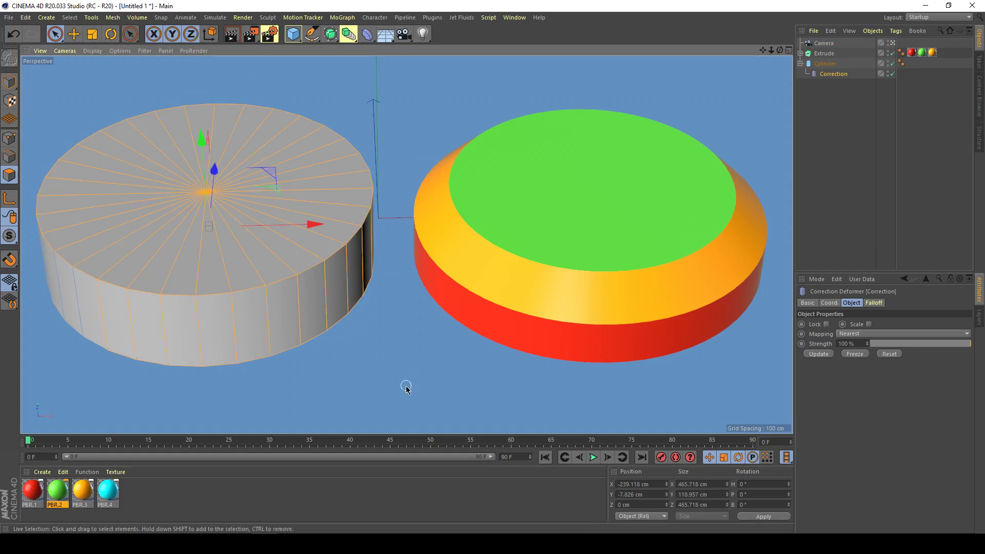
click(9, 157)
click(10, 138)
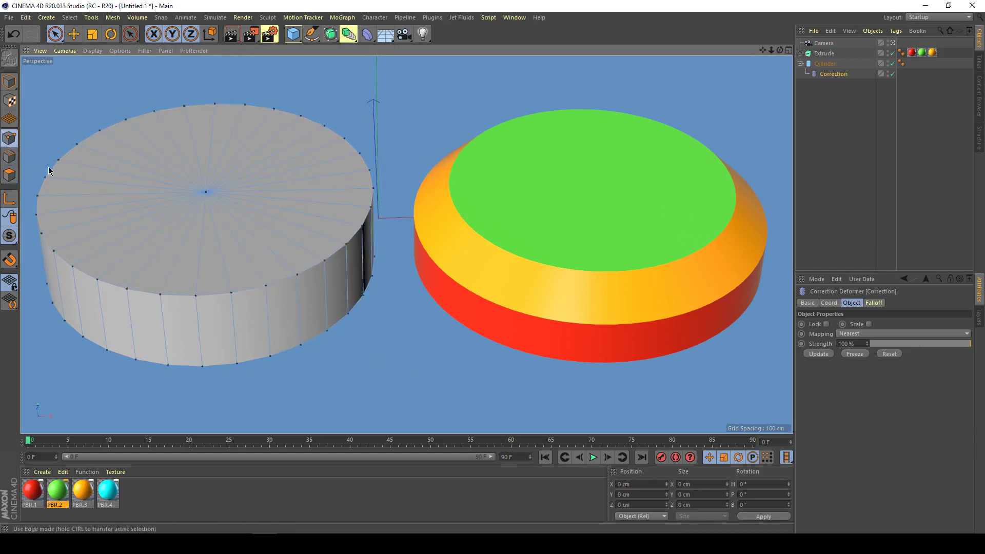
mouse_move(268, 275)
mouse_down()
mouse_move(306, 291)
mouse_move(358, 219)
mouse_move(350, 351)
mouse_up()
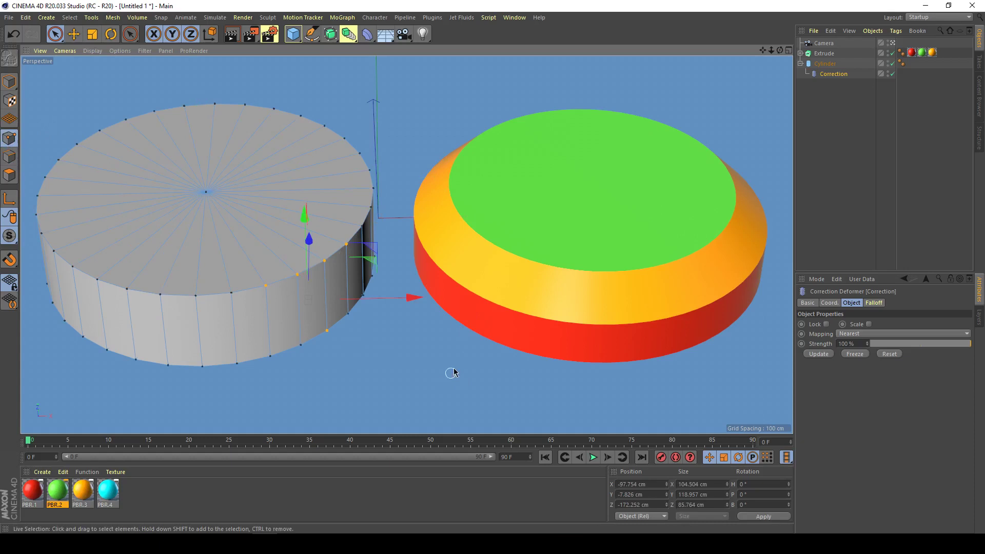
click(9, 175)
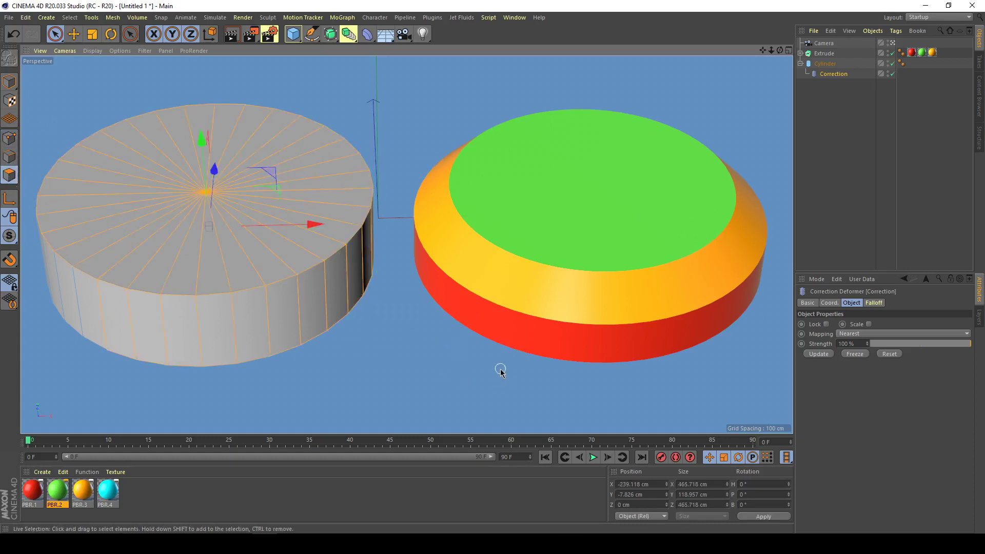
click(398, 139)
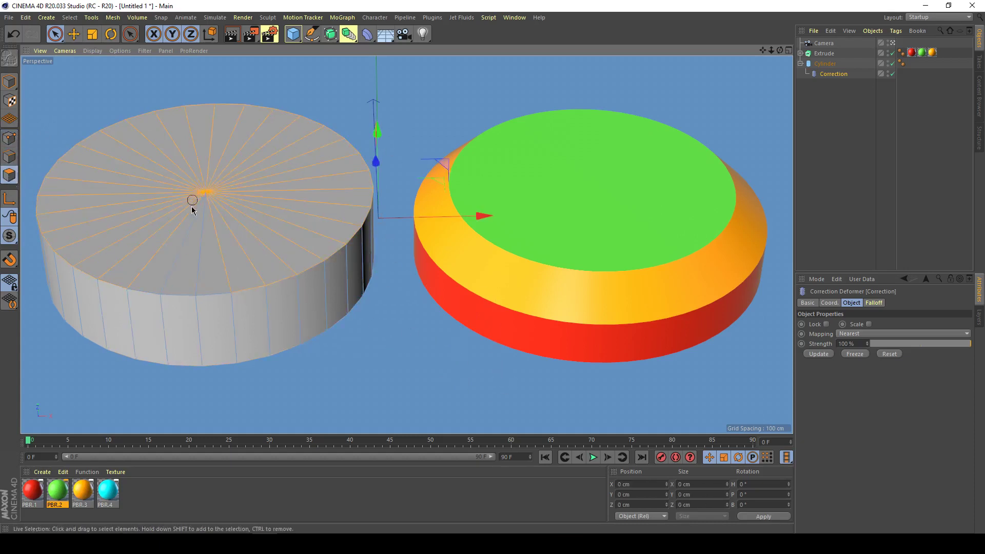
click(203, 182)
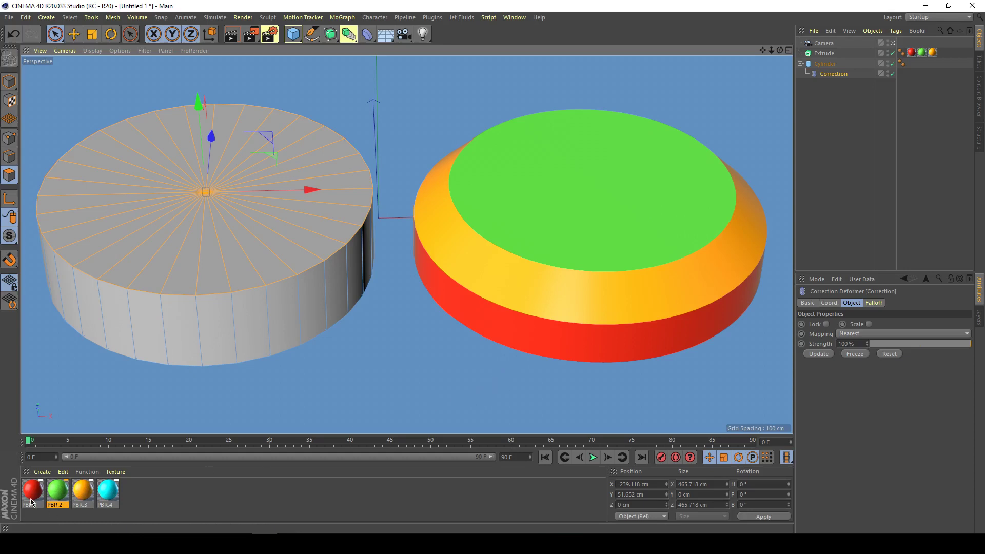
drag(30, 501, 844, 75)
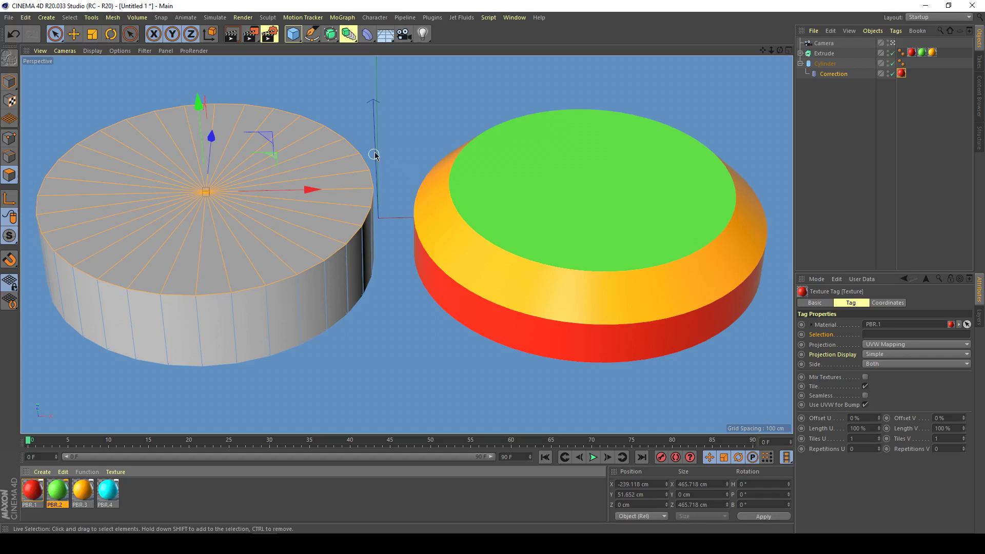
Save the selected top cap polygons as a selection set via V > Select > Set Selection
key(v)
mouse_move(410, 149)
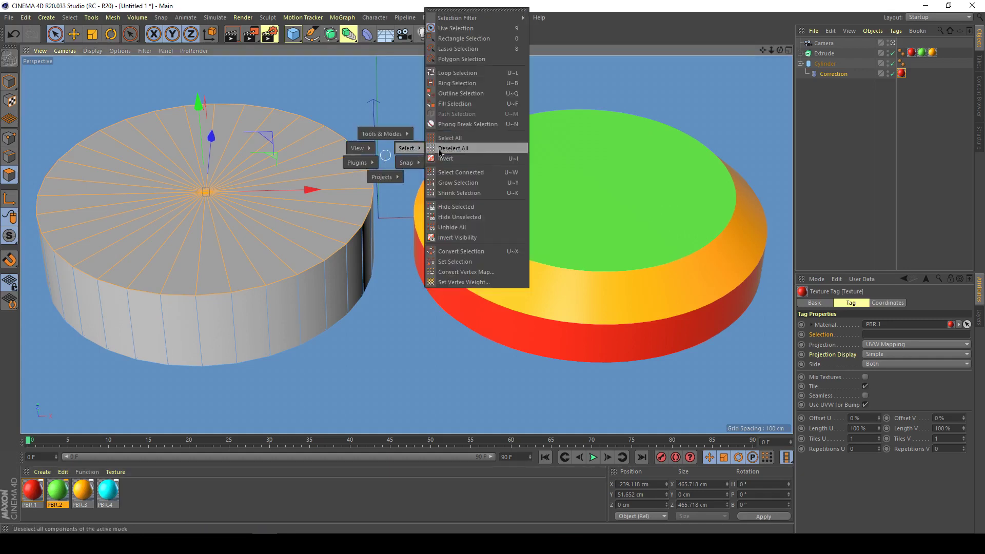
click(455, 262)
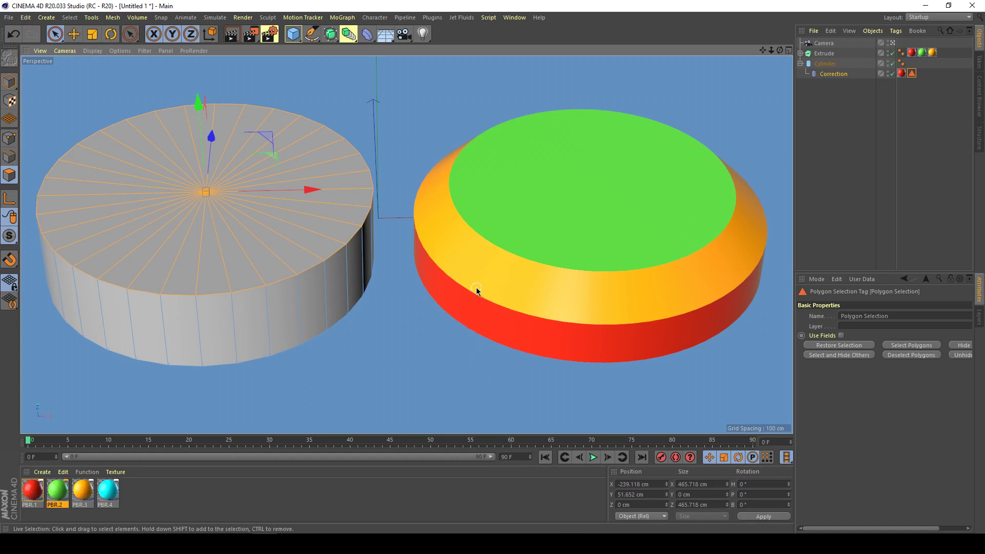
Move the red texture and selection tags onto Cylinder and limit red to the top cap selection
shift+click(902, 73)
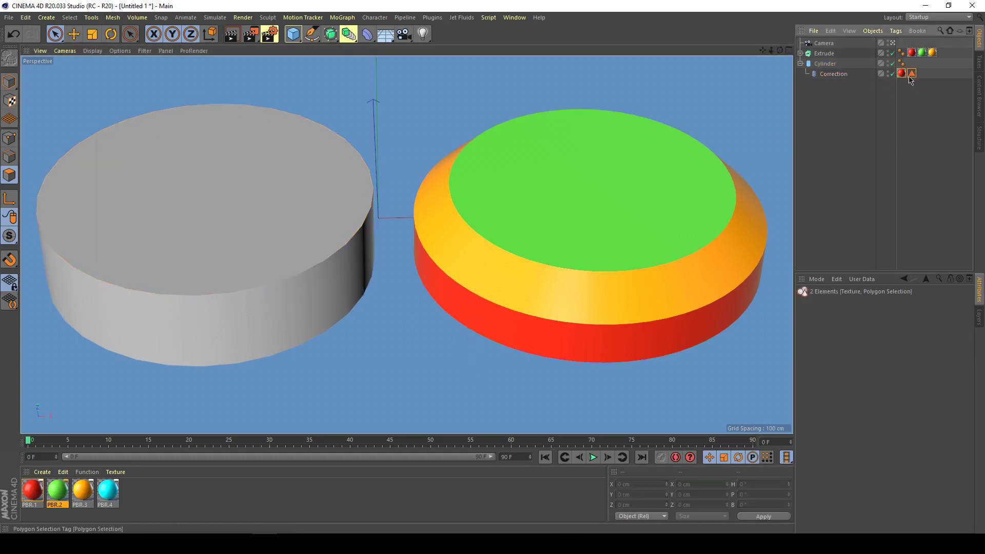
drag(905, 75, 912, 63)
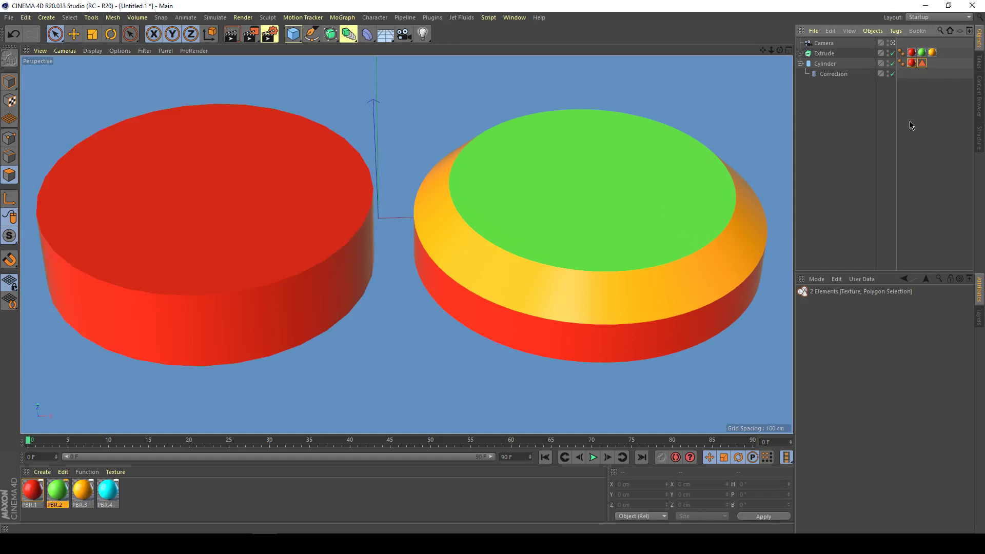
click(911, 63)
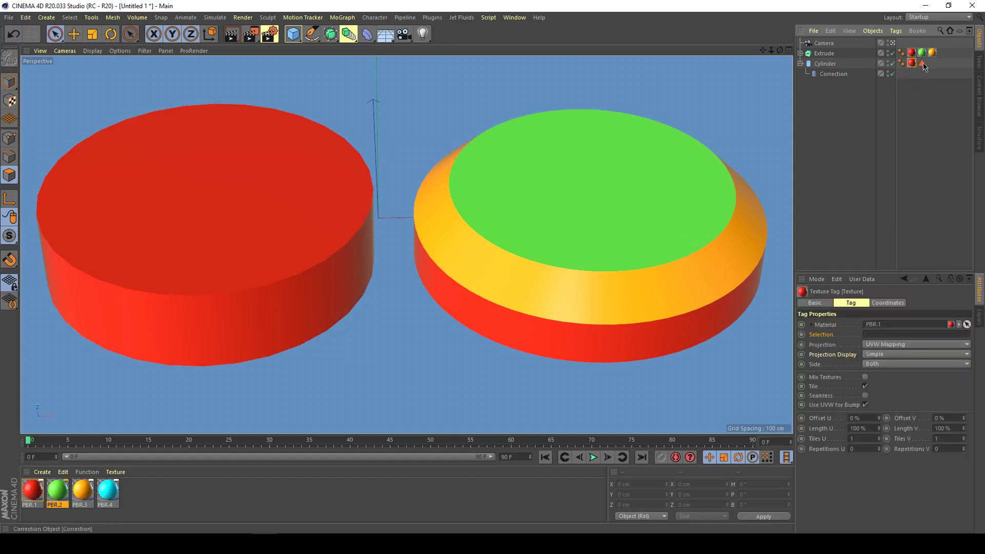
drag(921, 63, 883, 336)
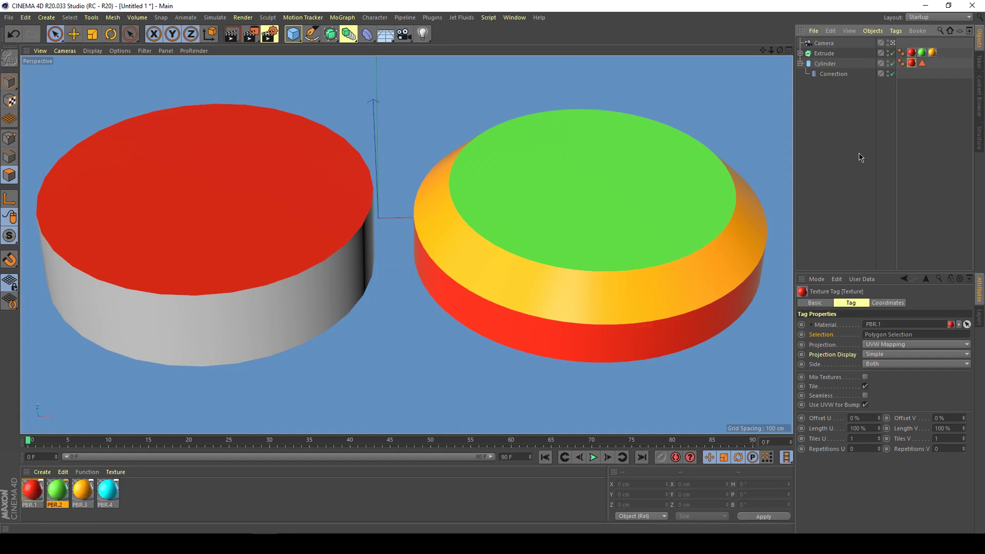
Select a patch of side polygons and save it as a new selection set
click(833, 73)
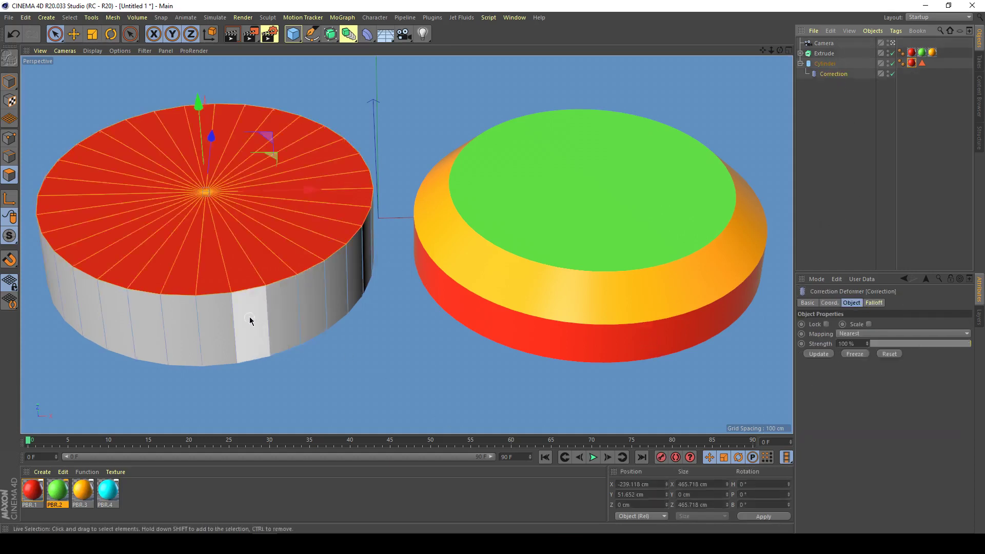
click(301, 299)
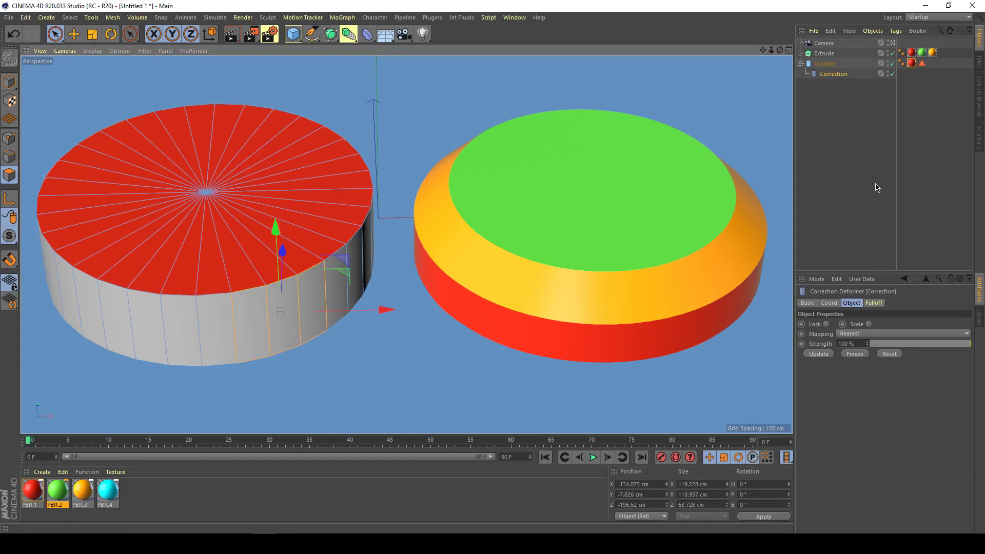
key(v)
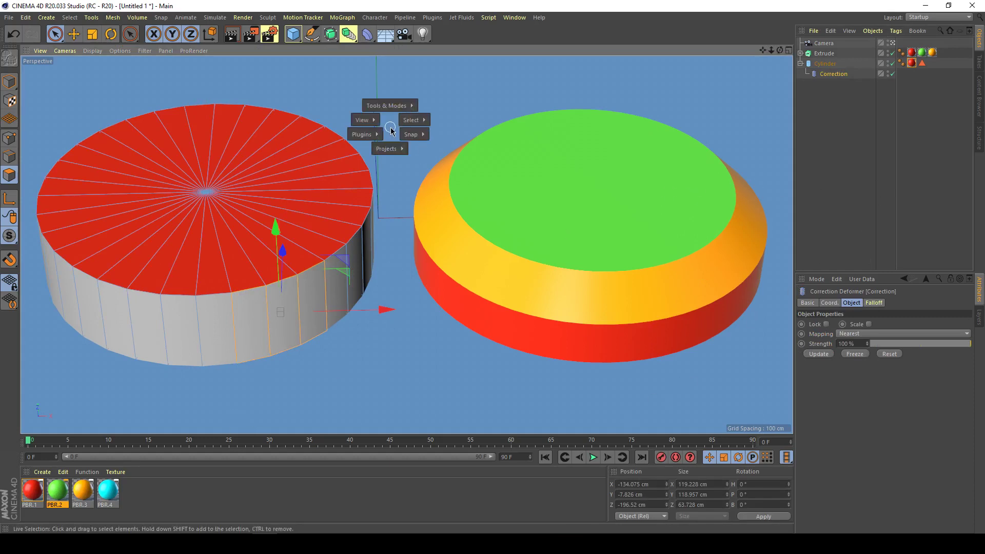
mouse_move(408, 131)
click(461, 257)
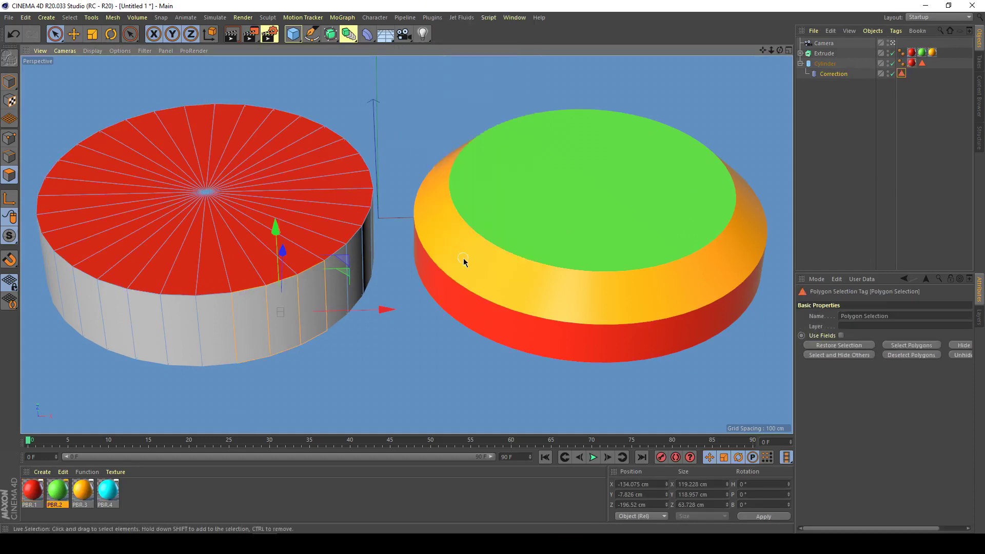
Apply green PBR.2 to Cylinder, move the side patch selection tag onto it, and assign a Polygon Selection
drag(62, 491, 834, 67)
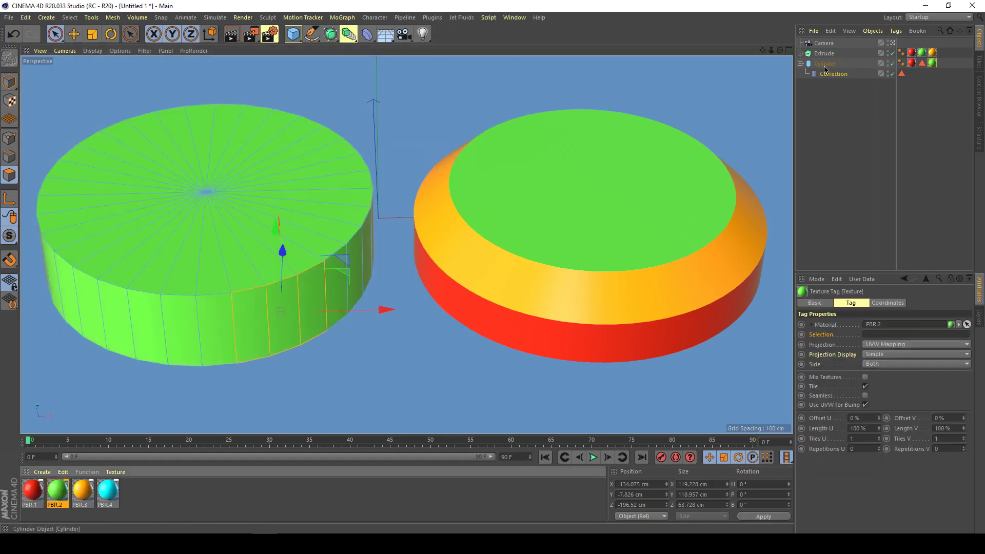
drag(902, 77, 942, 63)
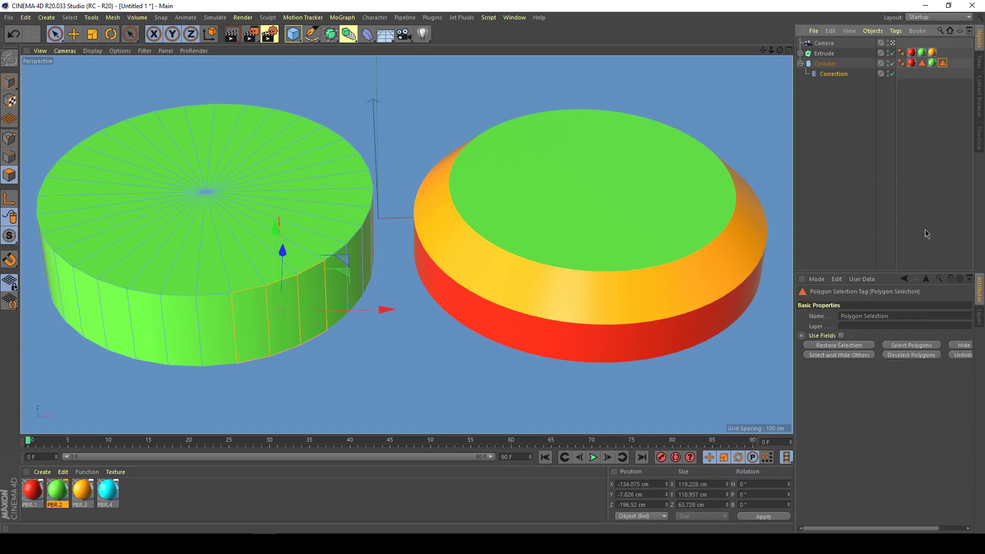
click(933, 63)
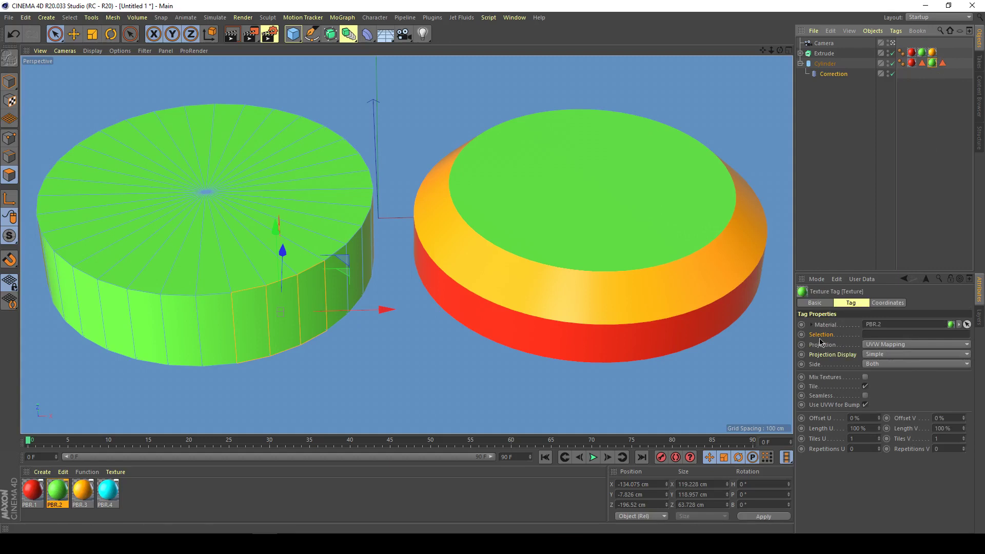
drag(942, 62, 919, 298)
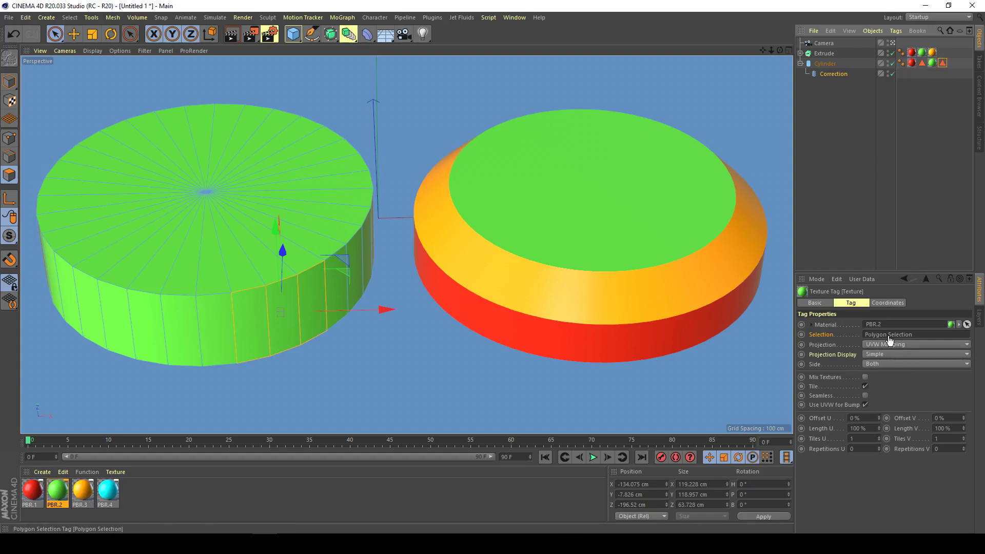
Set the green tag's Selection to Polygon Selection1, then deselect to show red cap and green patch
drag(889, 340, 895, 337)
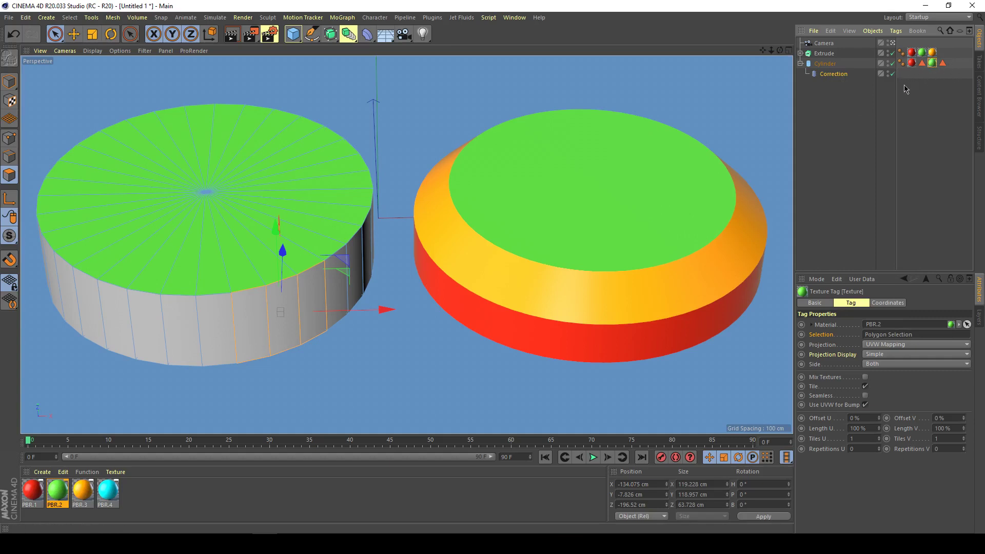
click(920, 334)
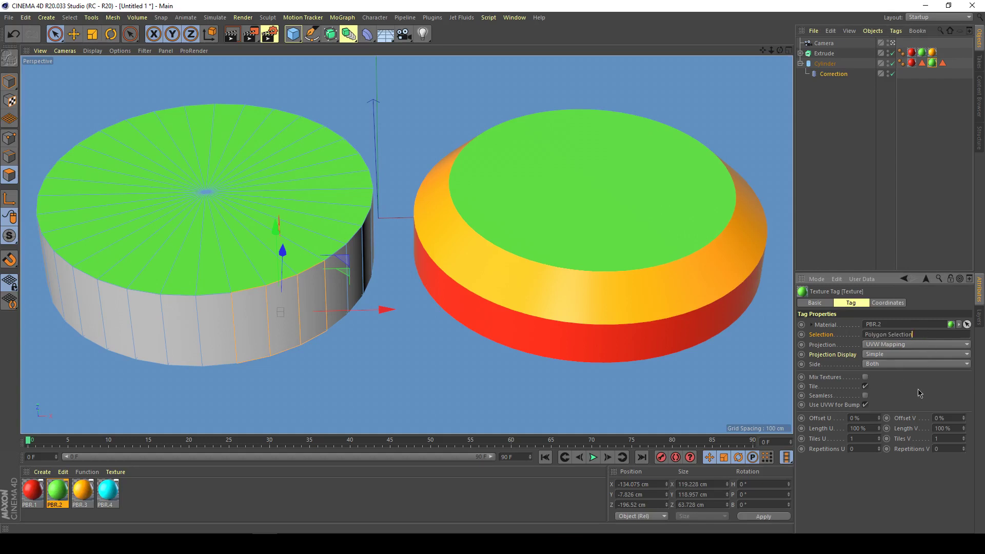
click(943, 64)
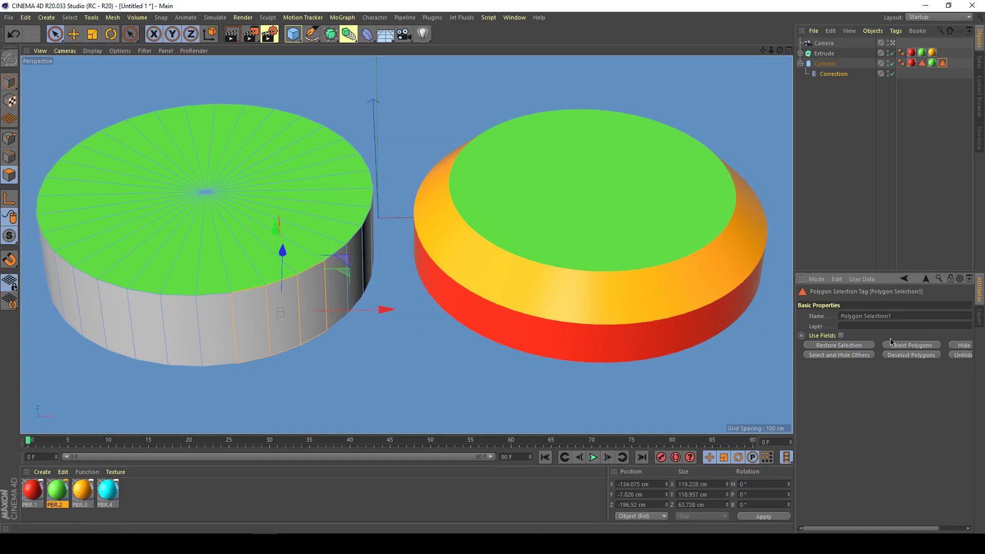
click(932, 63)
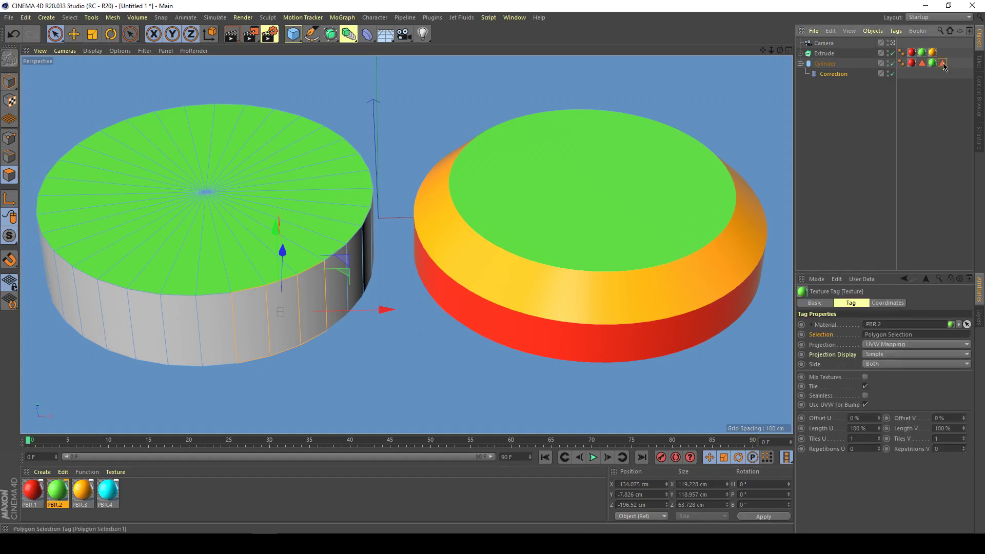
drag(943, 63, 923, 338)
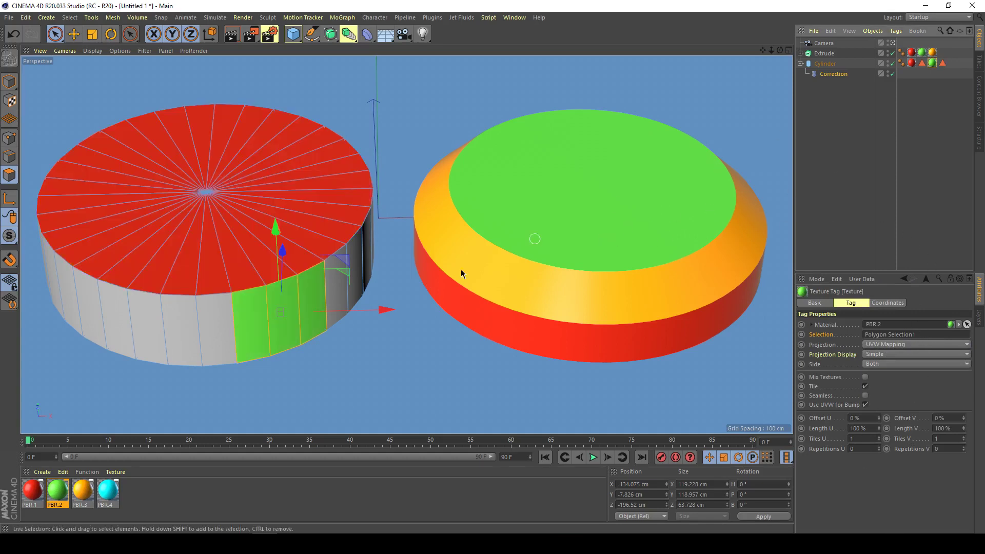
click(611, 395)
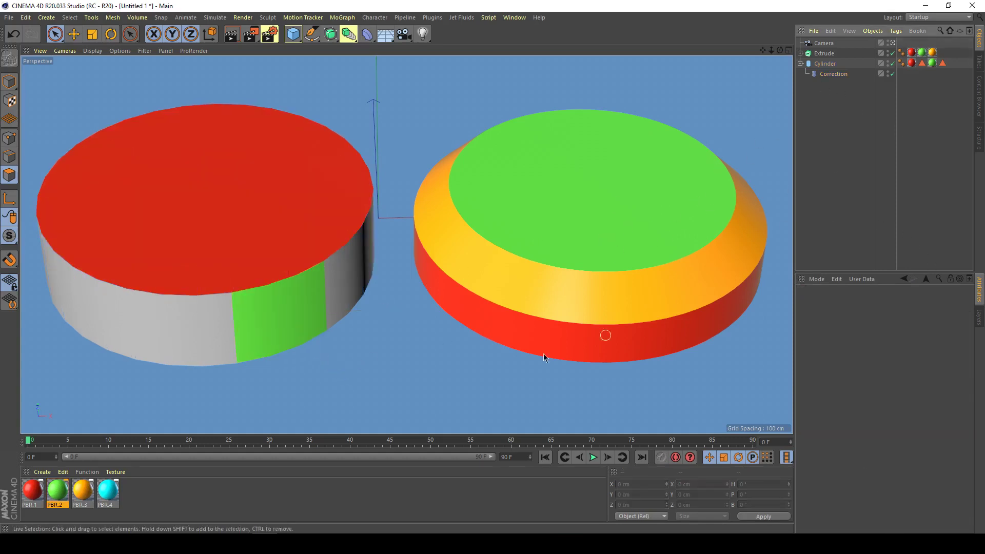